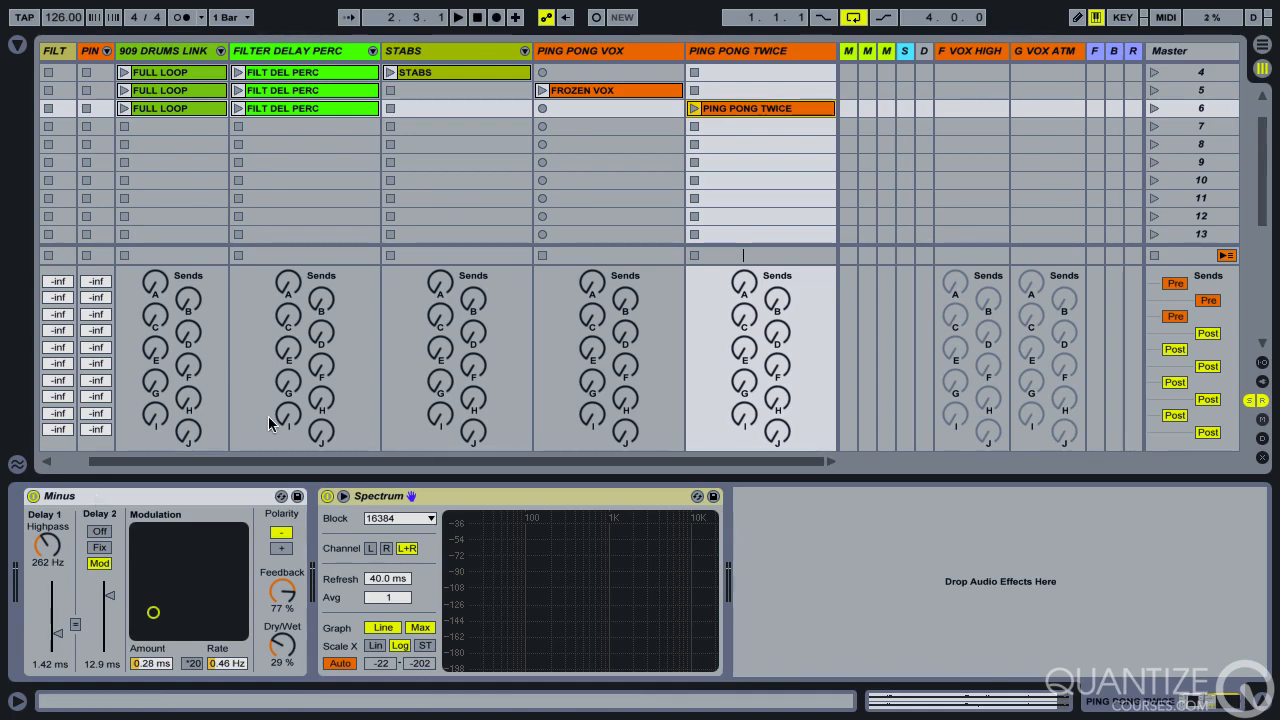
- Play the PING PONG TWICE clip and compare it with the Minus effect bypassed and active
{"action": "left_click", "coordinate": [693, 109]}
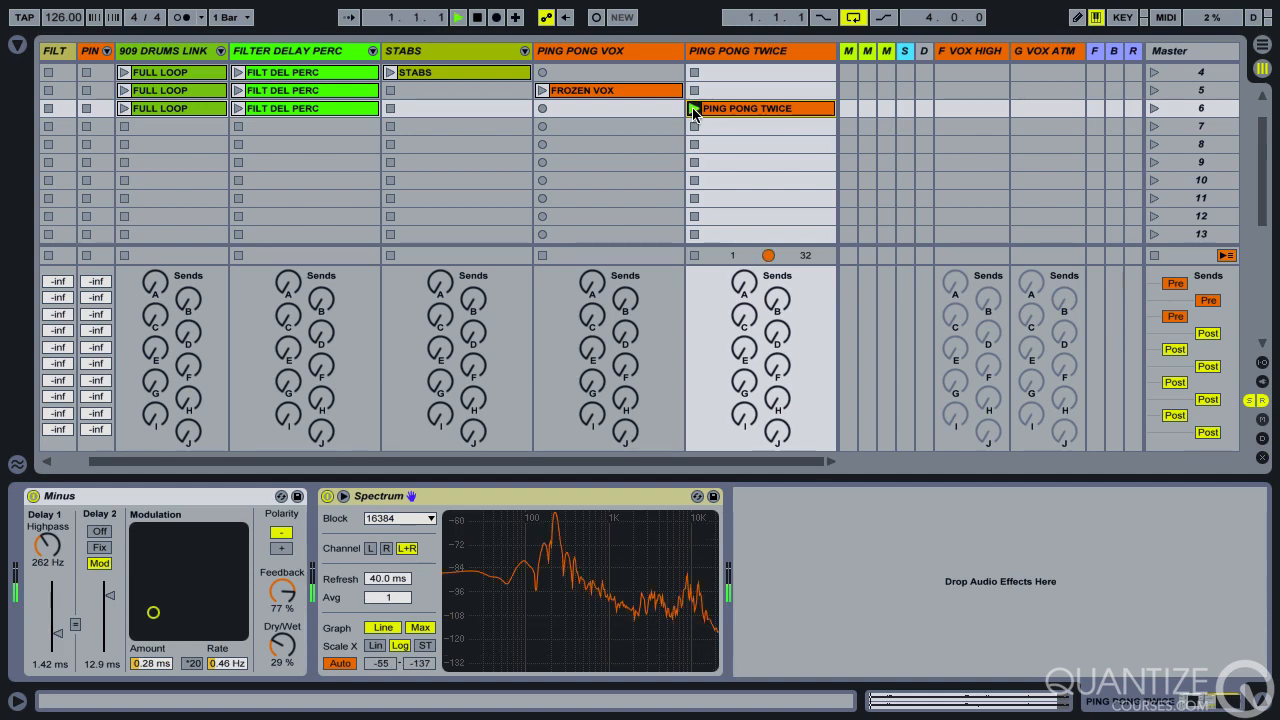
{"action": "left_click", "coordinate": [33, 496]}
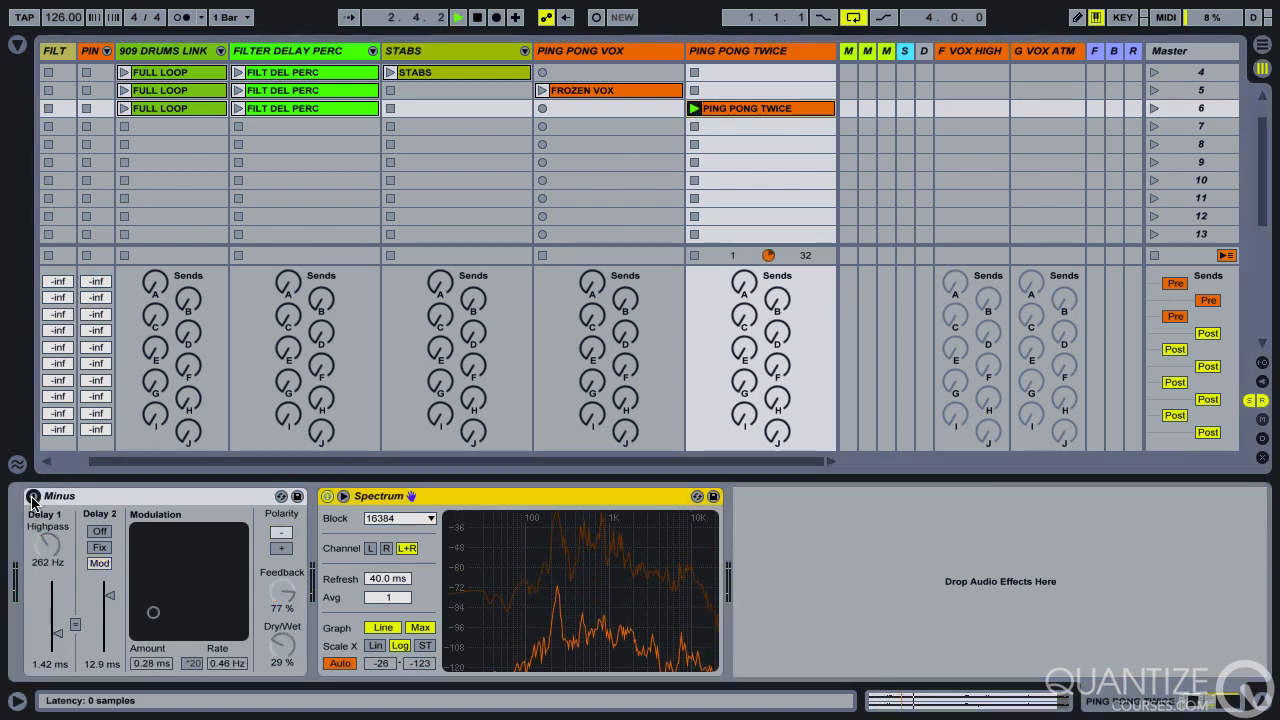
{"action": "left_click", "coordinate": [33, 496]}
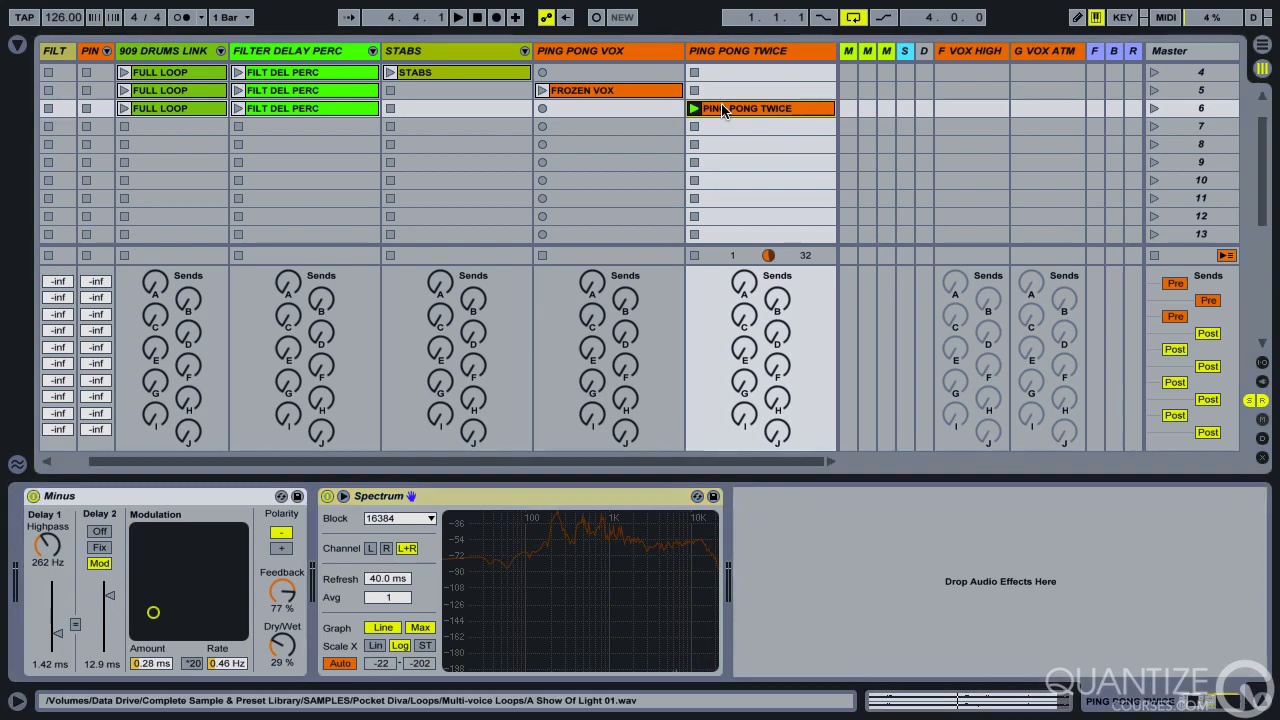
- Raise the PING PONG TWICE track's send G to about -11.7 dB, fine-tuning it while its clip plays
{"action": "left_click", "coordinate": [1058, 51]}
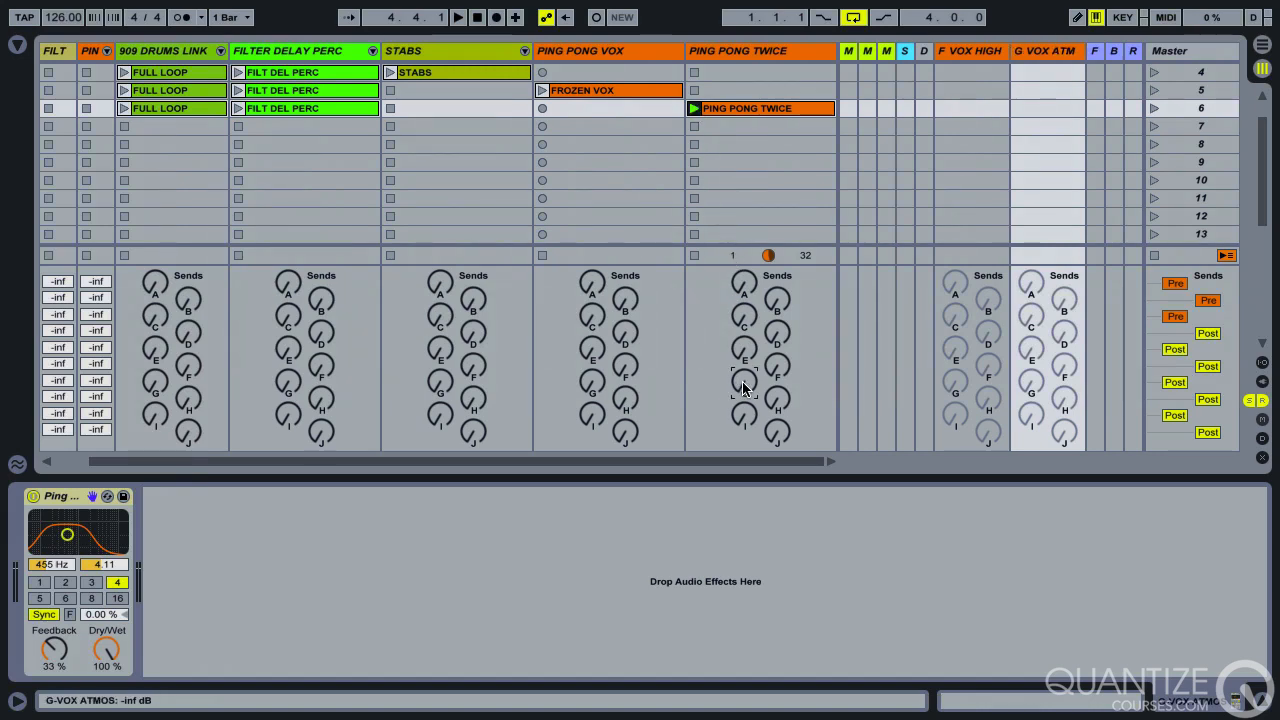
{"action": "left_click_drag", "start_coordinate": [742, 381], "coordinate": [742, 298]}
{"action": "left_click", "coordinate": [695, 109]}
{"action": "left_click", "coordinate": [695, 108]}
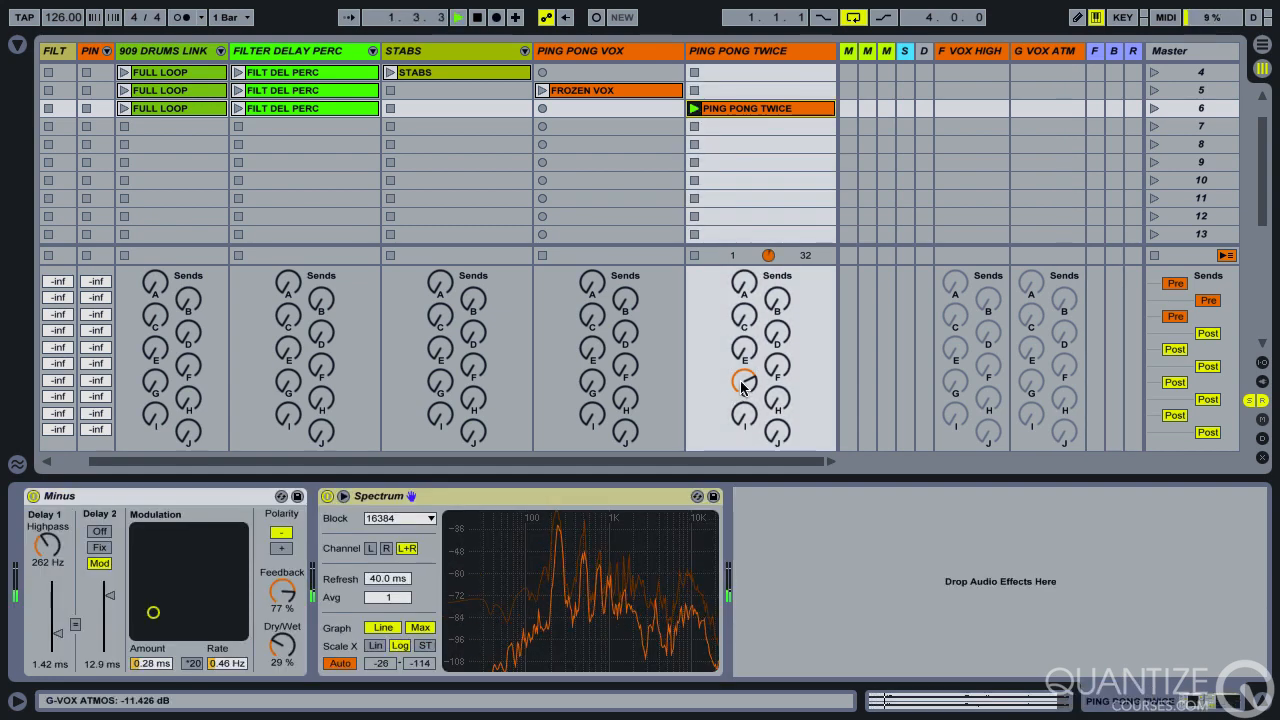
{"action": "left_click_drag", "start_coordinate": [741, 382], "coordinate": [742, 387]}
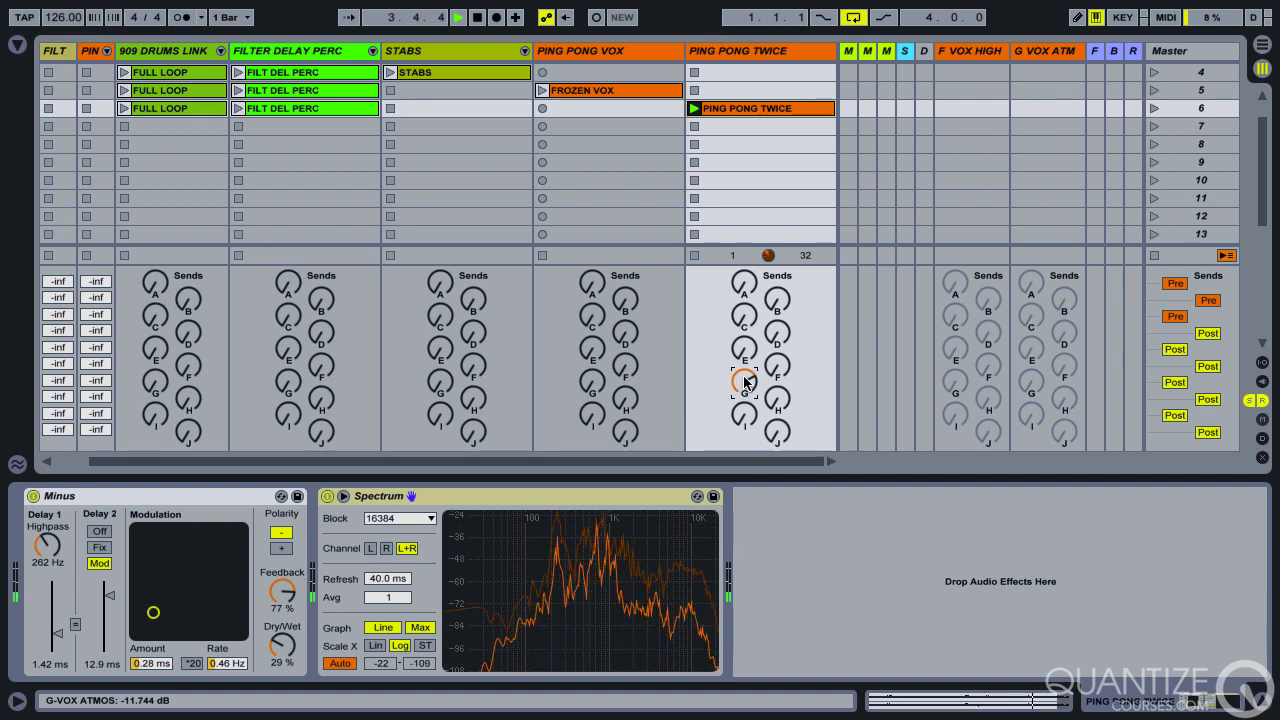
{"action": "key", "text": "space"}
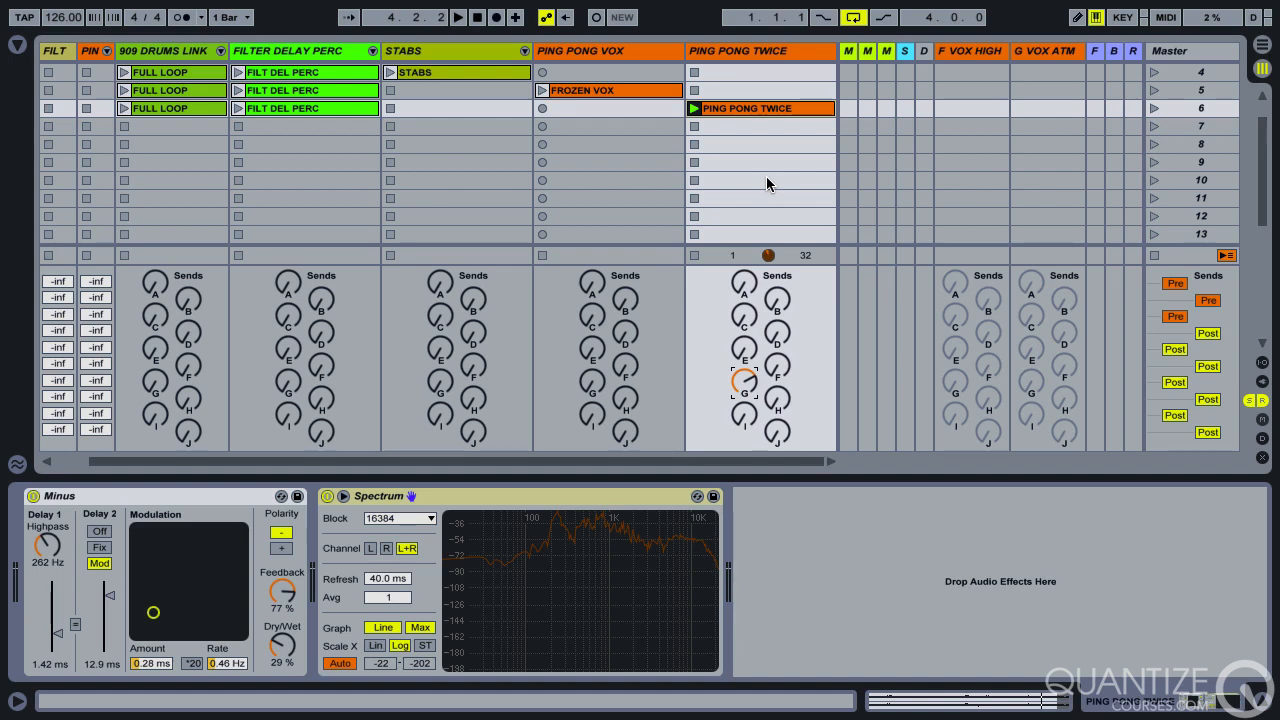
- Set the Simple Delay's linked time on the F VOX HIGH return to 4 and turn the PING PONG TWICE track's send G down to -inf
{"action": "left_click", "coordinate": [979, 56]}
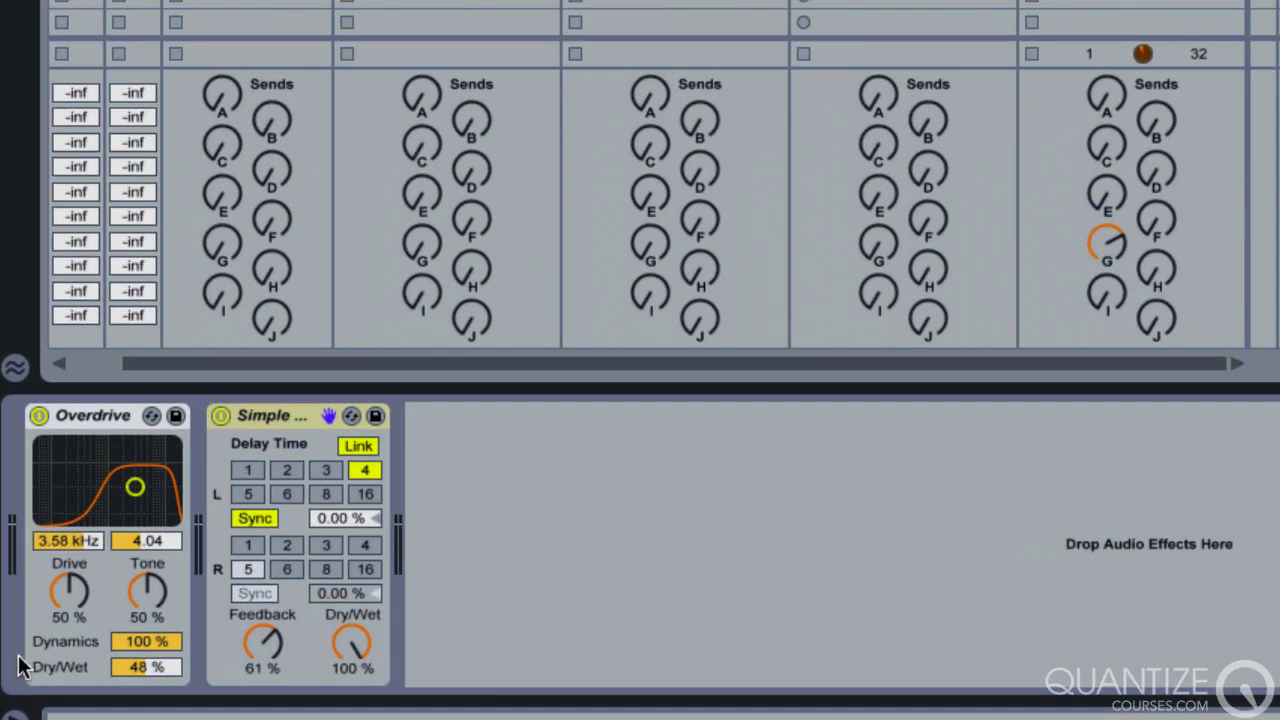
{"action": "left_click", "coordinate": [367, 471]}
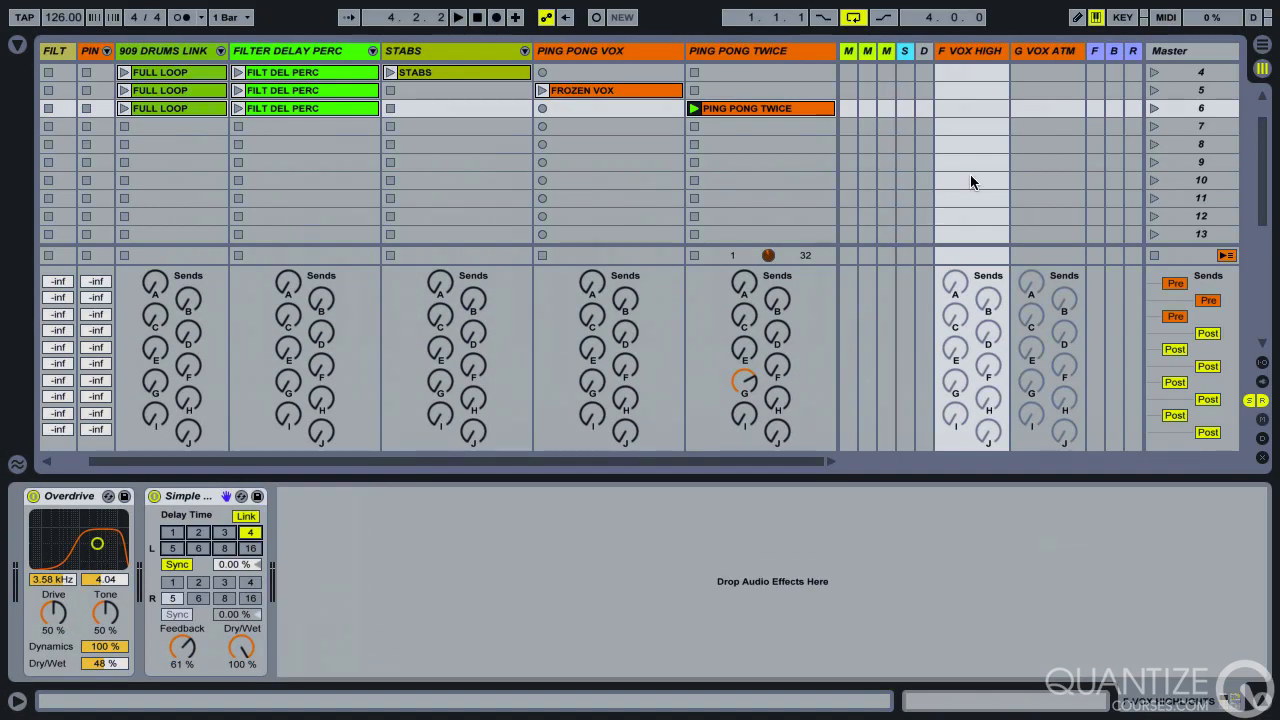
{"action": "left_click", "coordinate": [746, 382]}
{"action": "left_click_drag", "start_coordinate": [739, 422], "coordinate": [737, 495]}
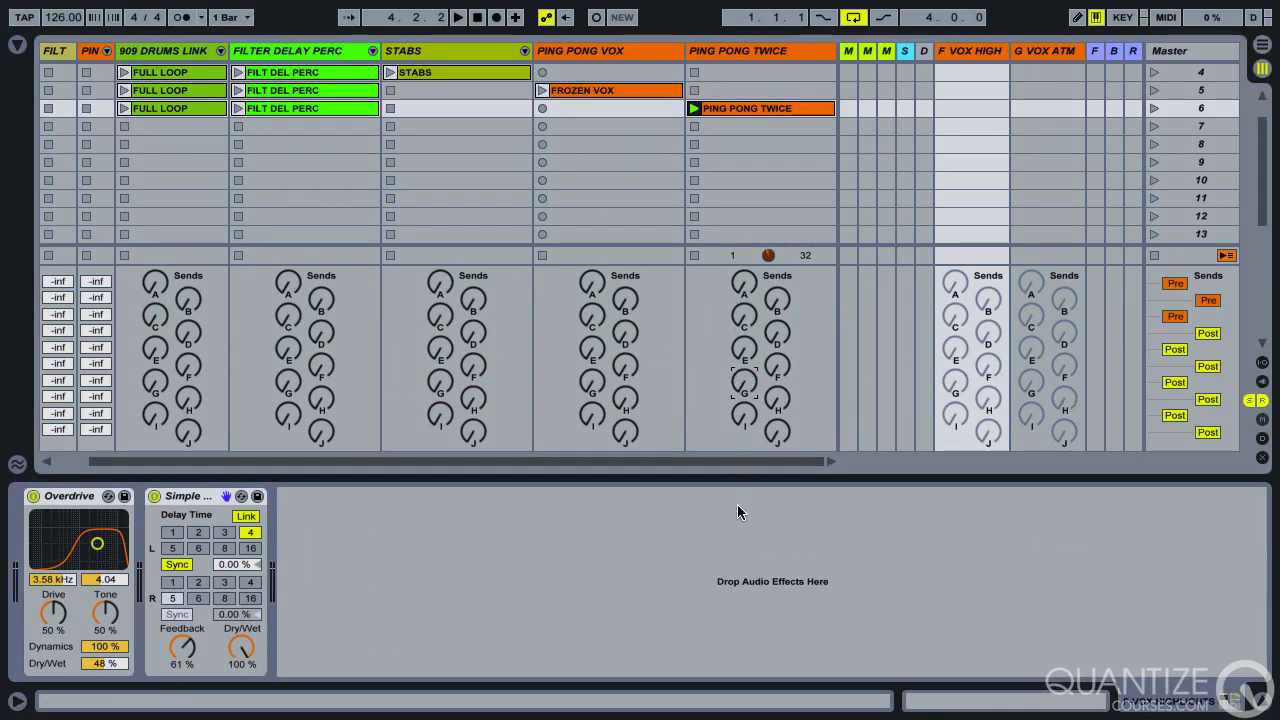
- Compare the G VOX ATM and F VOX HIGH return effects, and audition the PING PONG TWICE clip with send F raised momentarily
{"action": "left_click", "coordinate": [1035, 62]}
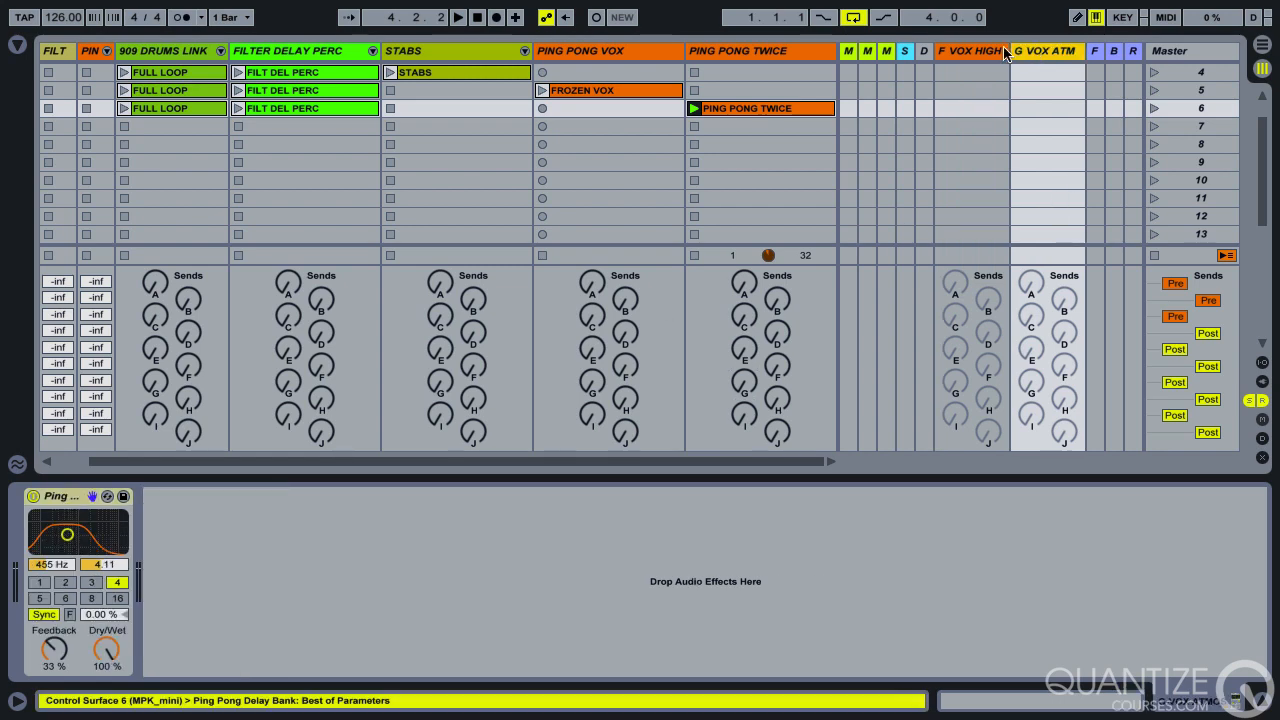
{"action": "left_click", "coordinate": [977, 57]}
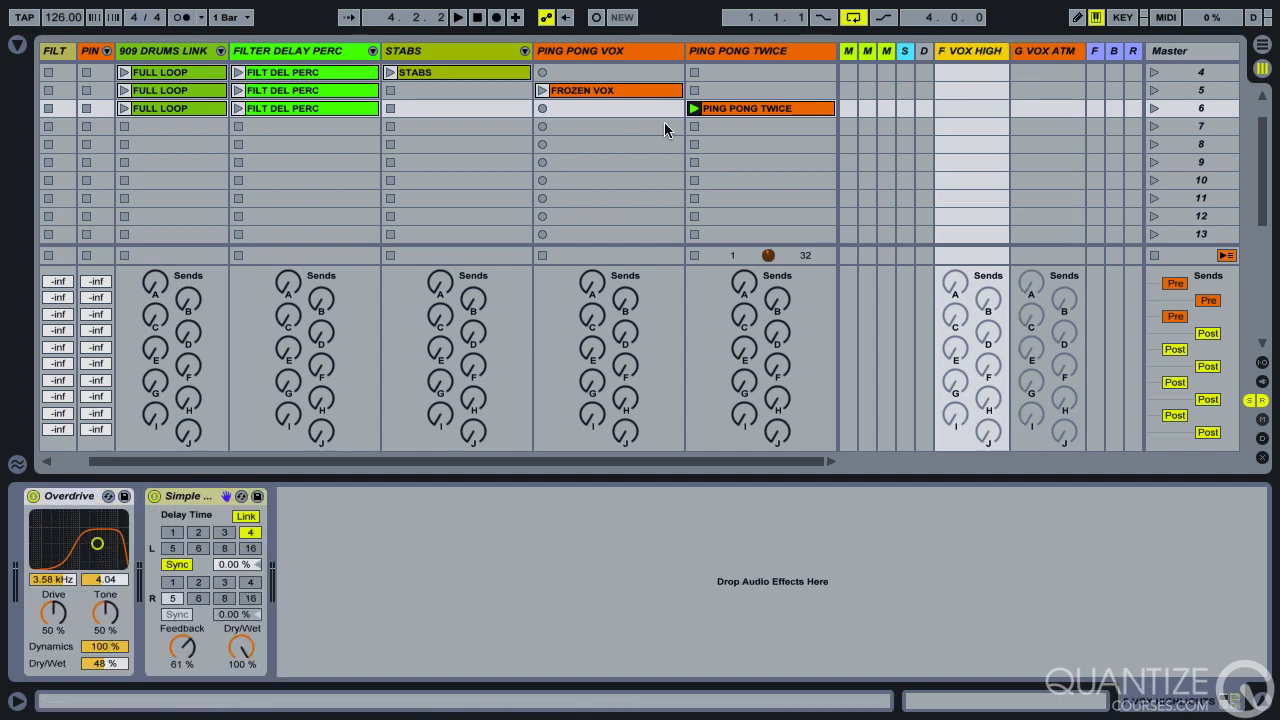
{"action": "left_click", "coordinate": [693, 109]}
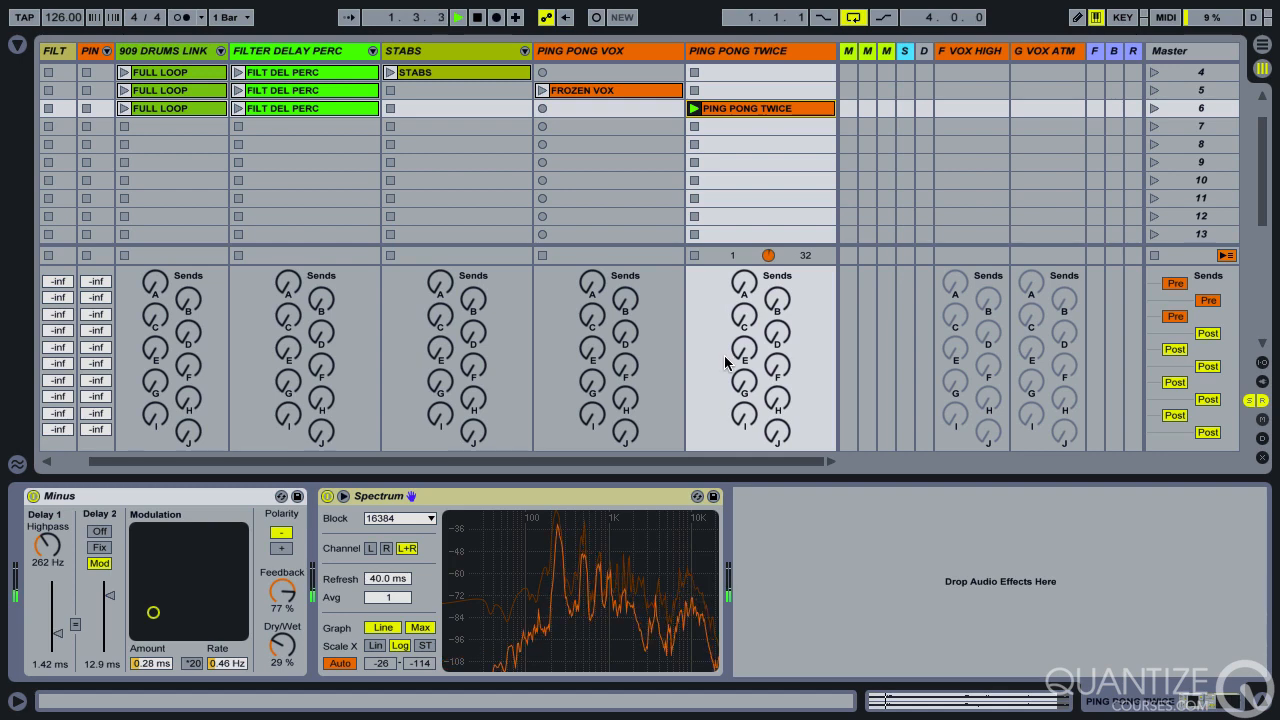
{"action": "mouse_move", "coordinate": [779, 366]}
{"action": "left_mouse_down"}
{"action": "mouse_move", "coordinate": [763, 275]}
{"action": "mouse_move", "coordinate": [766, 372]}
{"action": "left_mouse_up"}
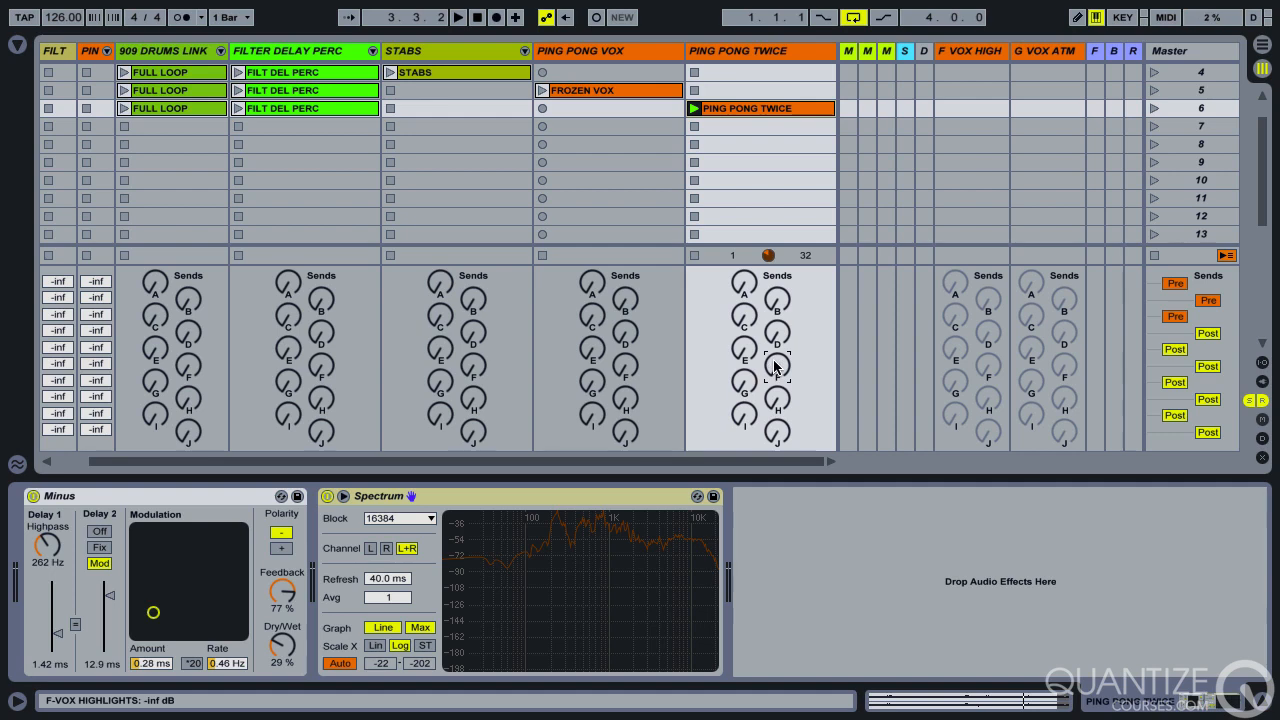
{"action": "mouse_move", "coordinate": [772, 365]}
{"action": "left_mouse_down"}
{"action": "mouse_move", "coordinate": [767, 256]}
{"action": "mouse_move", "coordinate": [767, 367]}
{"action": "left_mouse_up"}
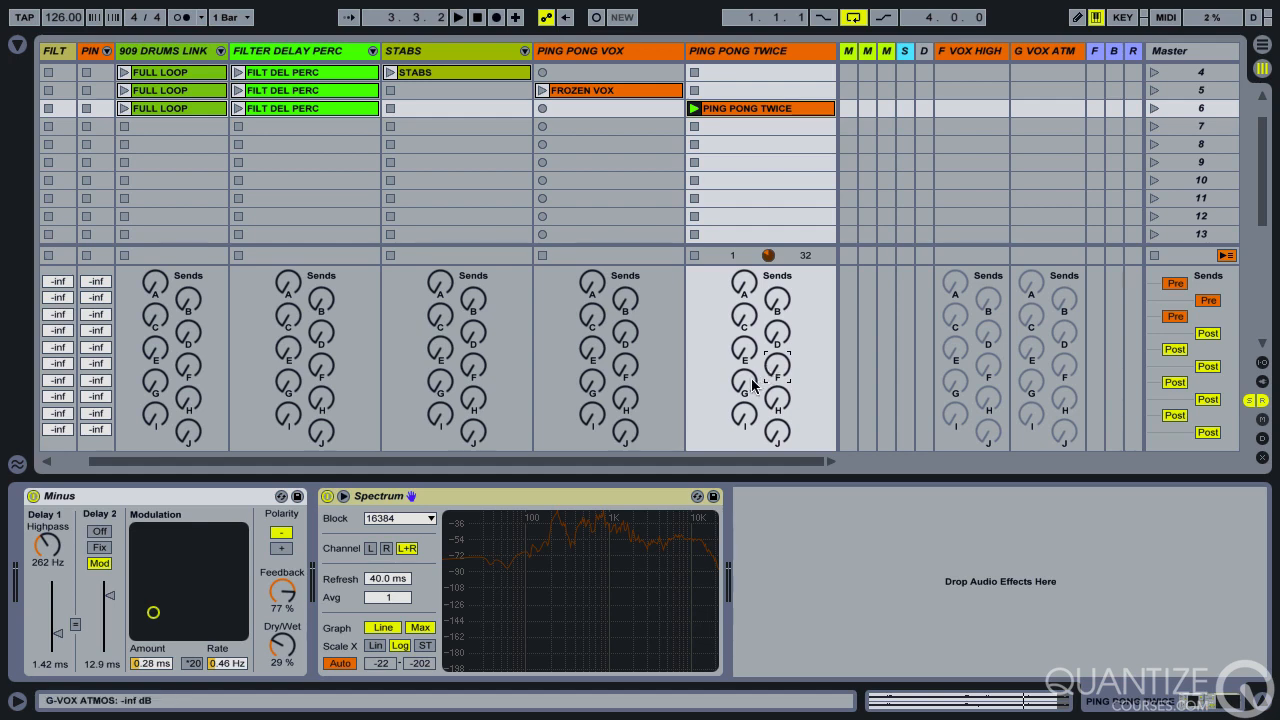
- Restore the PING PONG TWICE track's send G to about -11.7 dB and play the clip, raising send F only on selected phrases
{"action": "left_click_drag", "start_coordinate": [742, 380], "coordinate": [734, 301]}
{"action": "key", "text": "ctrl+z"}
{"action": "key", "text": "space"}
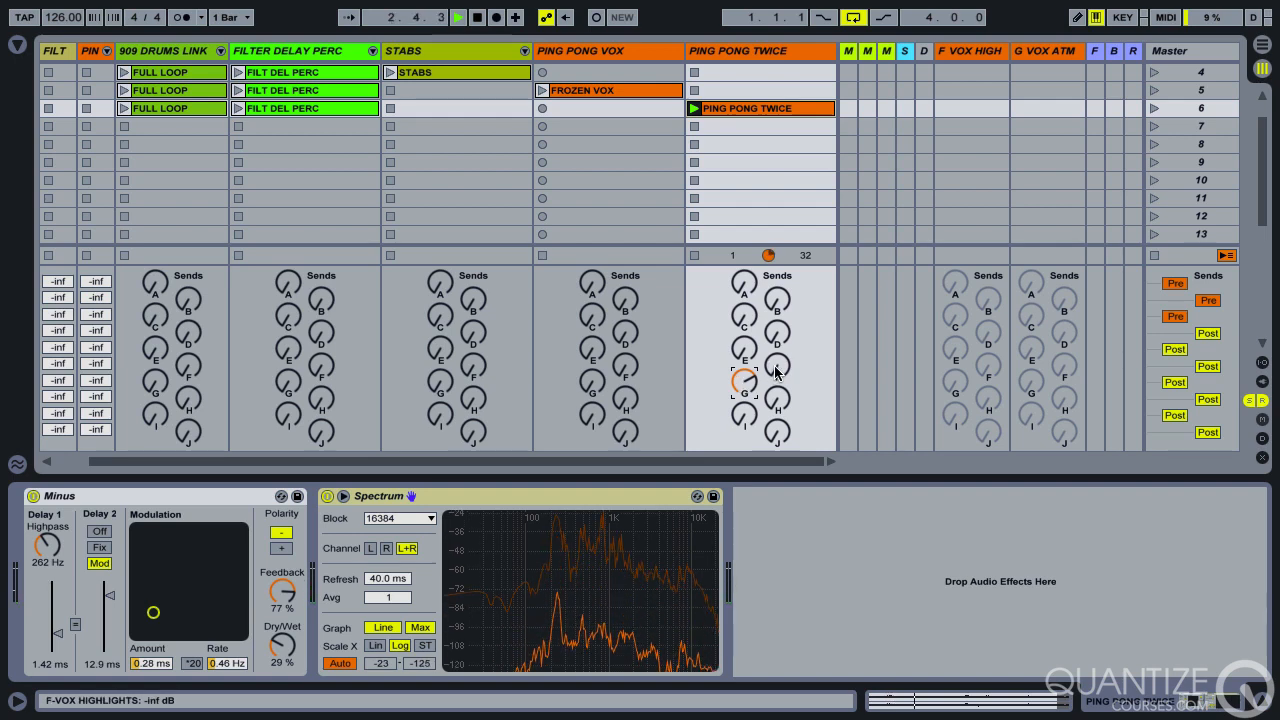
{"action": "left_click_drag", "start_coordinate": [776, 371], "coordinate": [776, 430]}
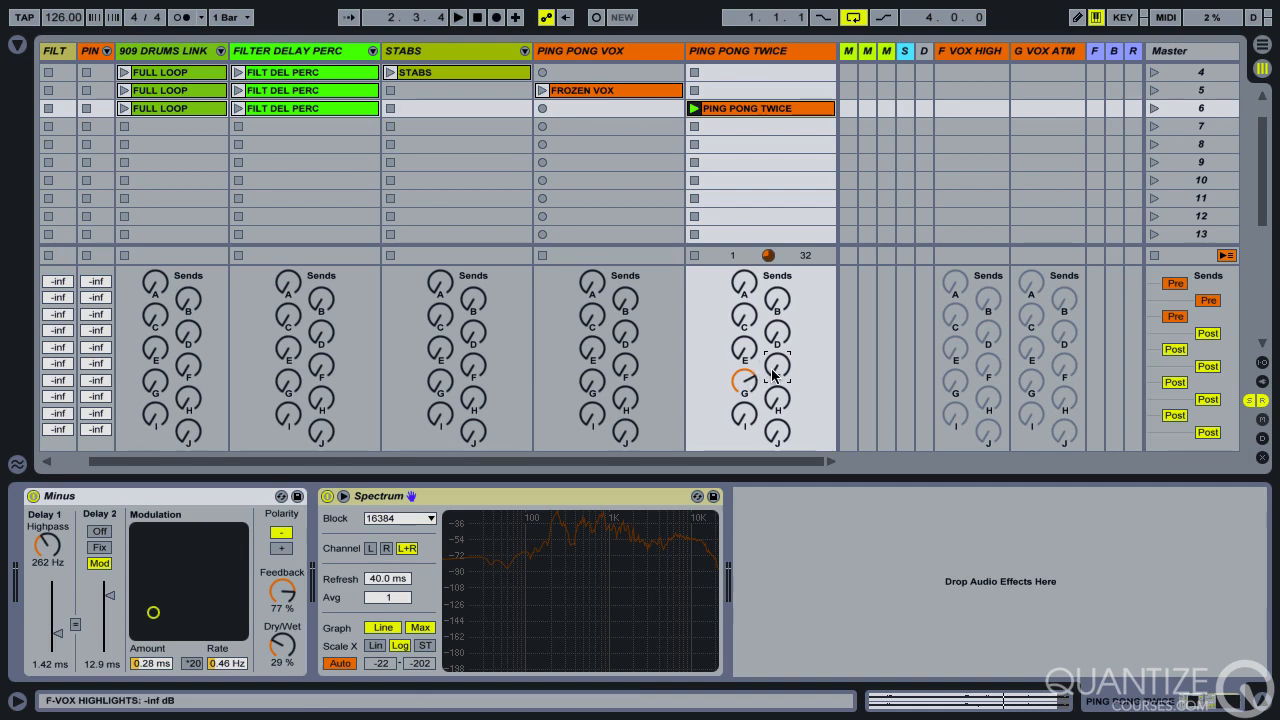
- Set the F VOX HIGH return's linked Simple Delay time to 3 and audition it by momentarily raising send F on PING PONG TWICE during playback
{"action": "left_click", "coordinate": [977, 51]}
{"action": "left_click", "coordinate": [977, 55]}
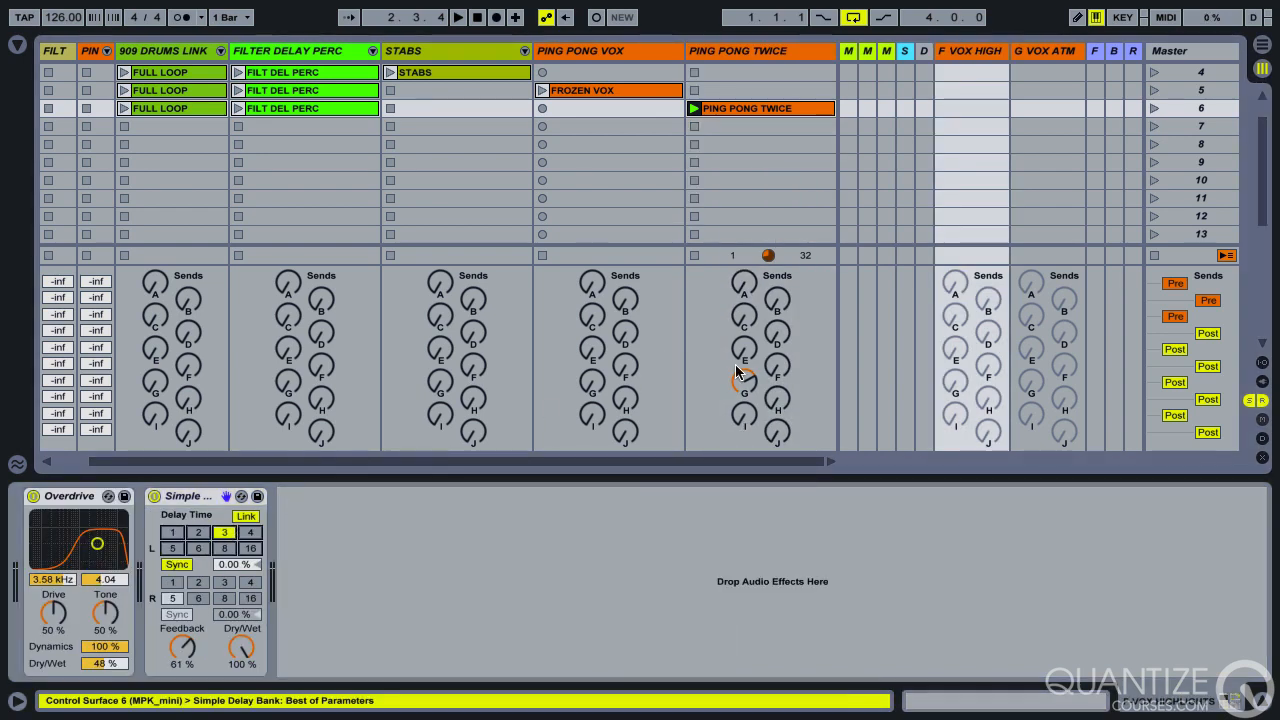
{"action": "key", "text": "space"}
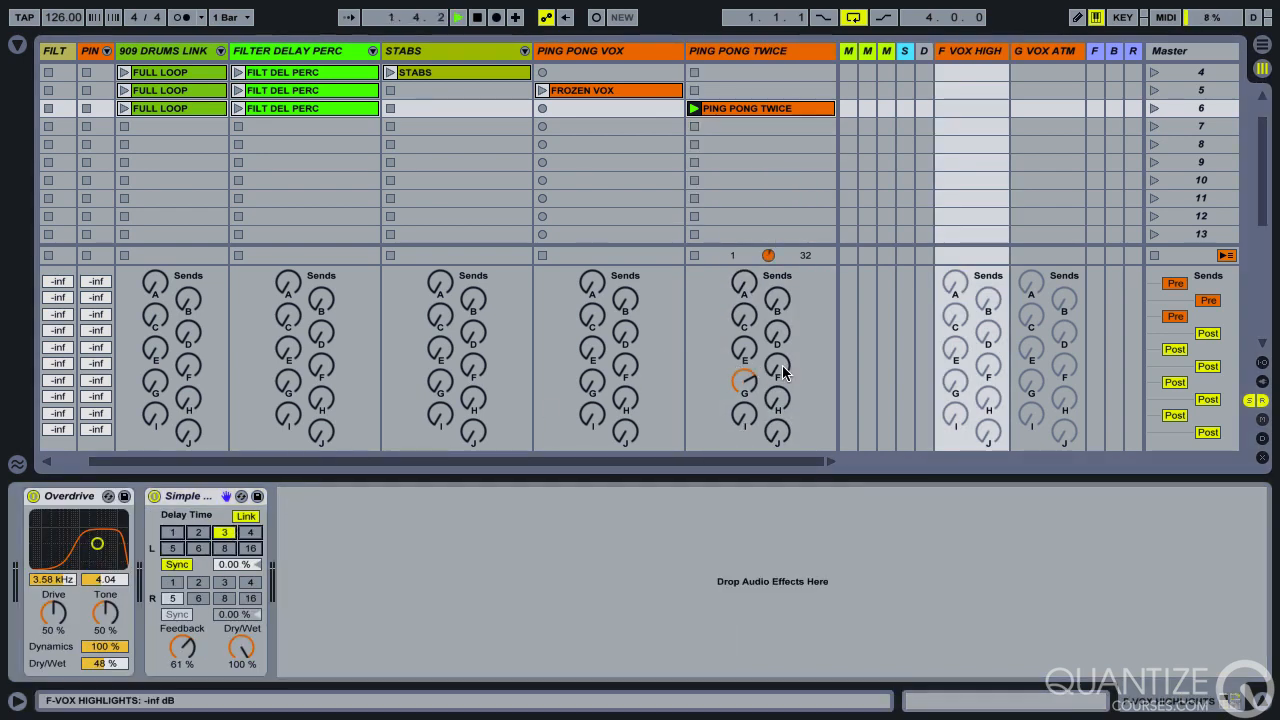
{"action": "left_click_drag", "start_coordinate": [783, 372], "coordinate": [766, 471]}
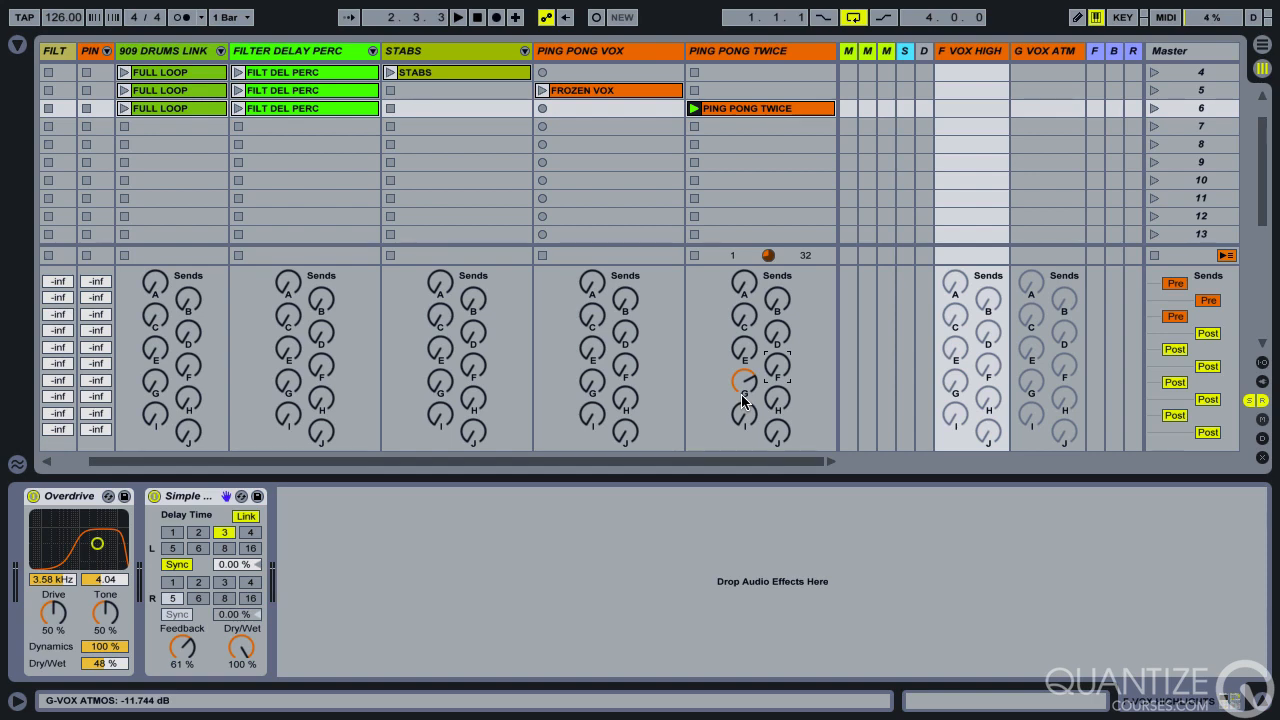
{"action": "left_click", "coordinate": [596, 17]}
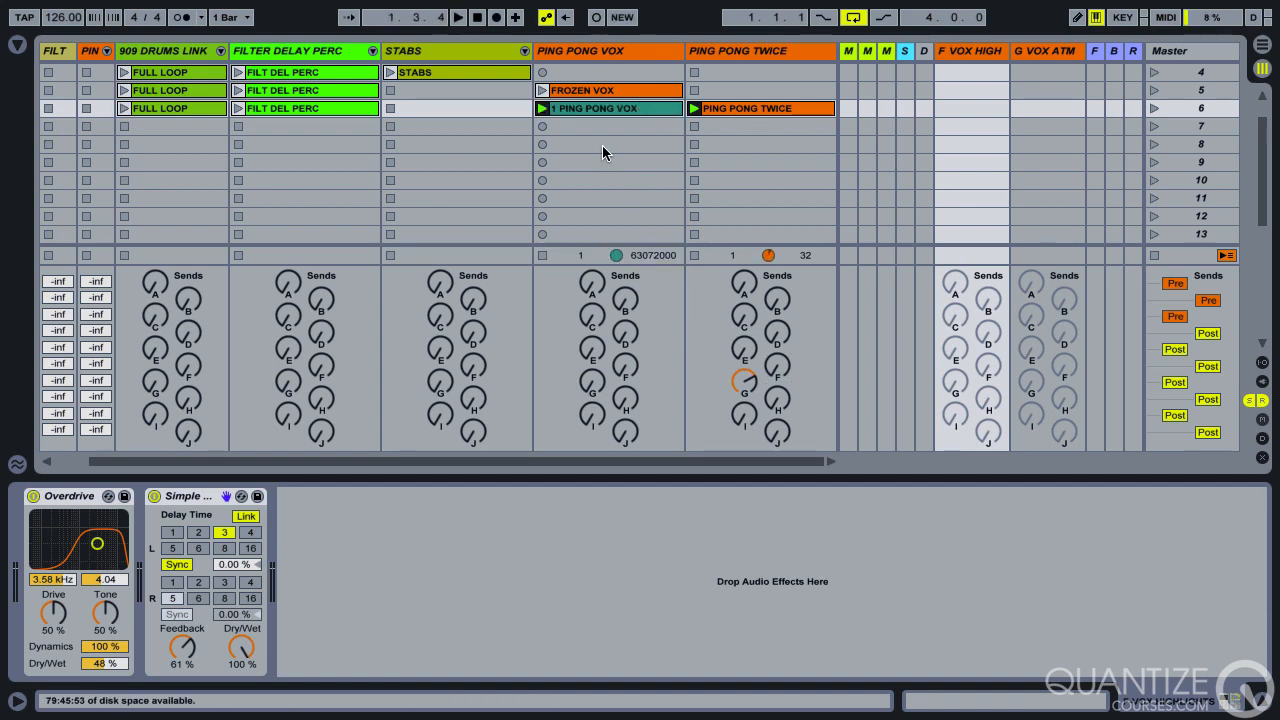
{"action": "left_click", "coordinate": [590, 111]}
{"action": "key", "text": "Delete"}
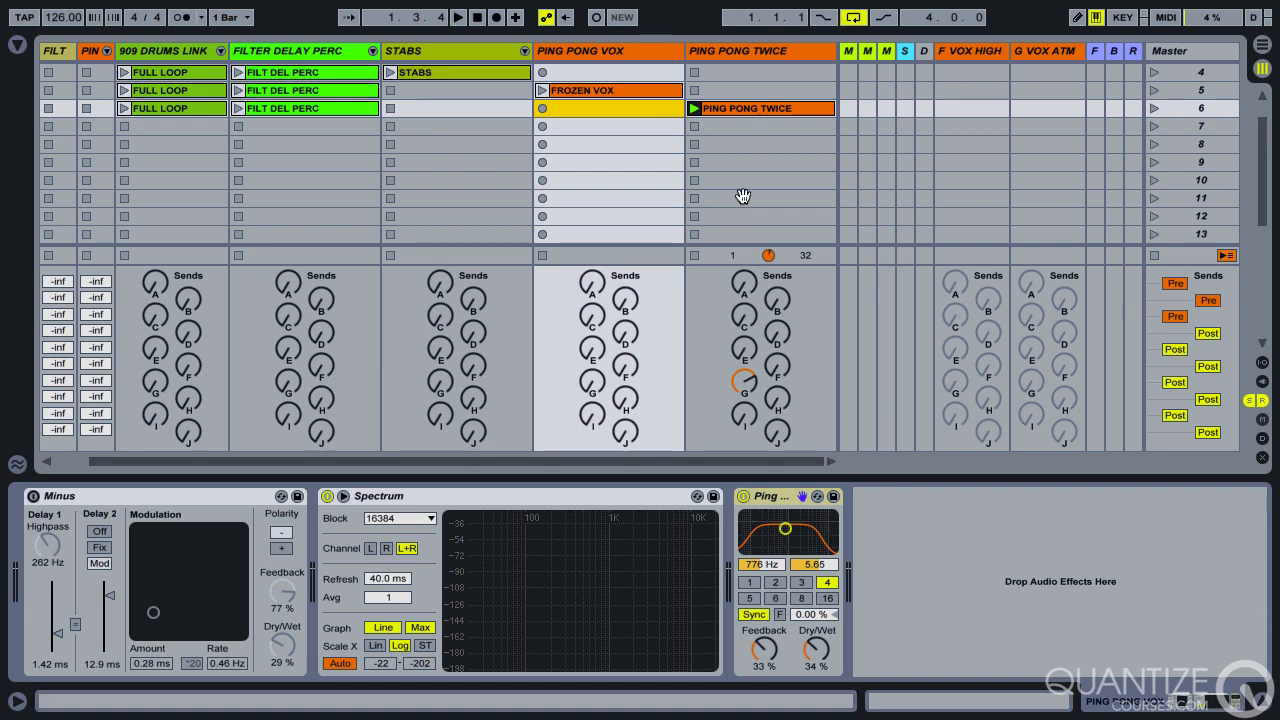
- Arm the PING PONG TWICE track for recording and bring its sends back into view
{"action": "key", "text": "ctrl+alt+s"}
{"action": "key", "text": "ctrl+alt+m"}
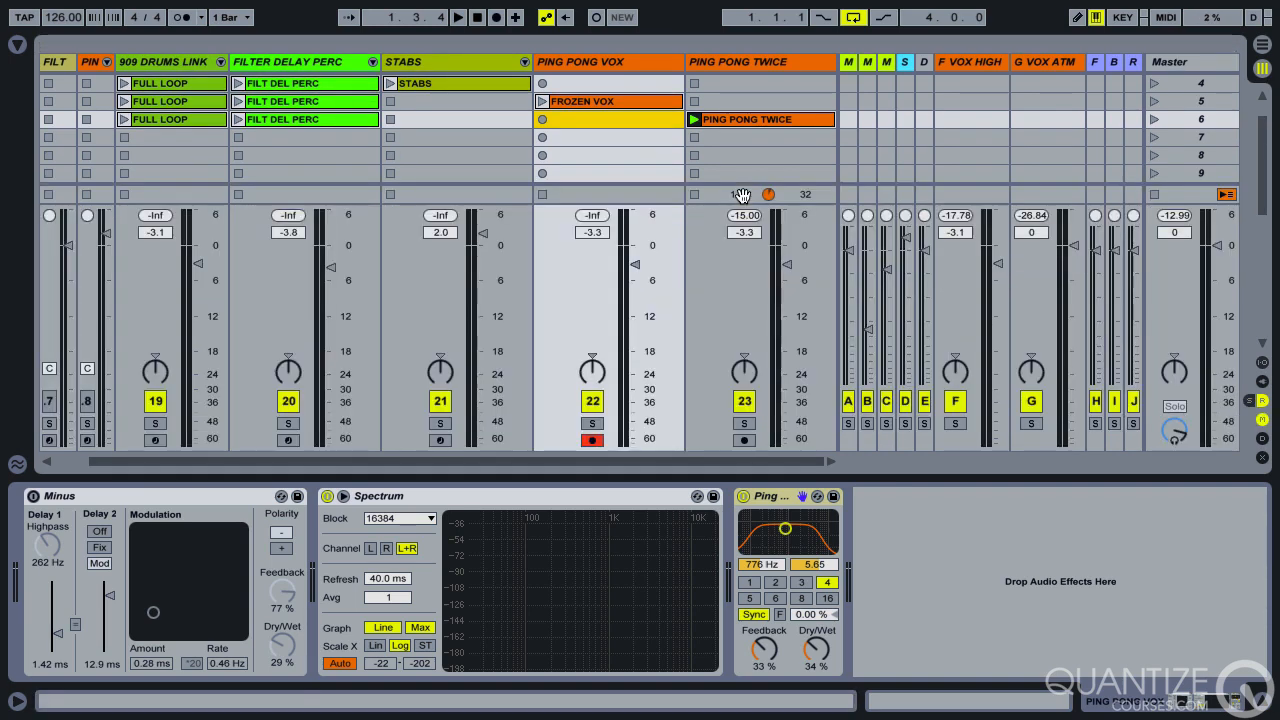
{"action": "left_click", "coordinate": [743, 440]}
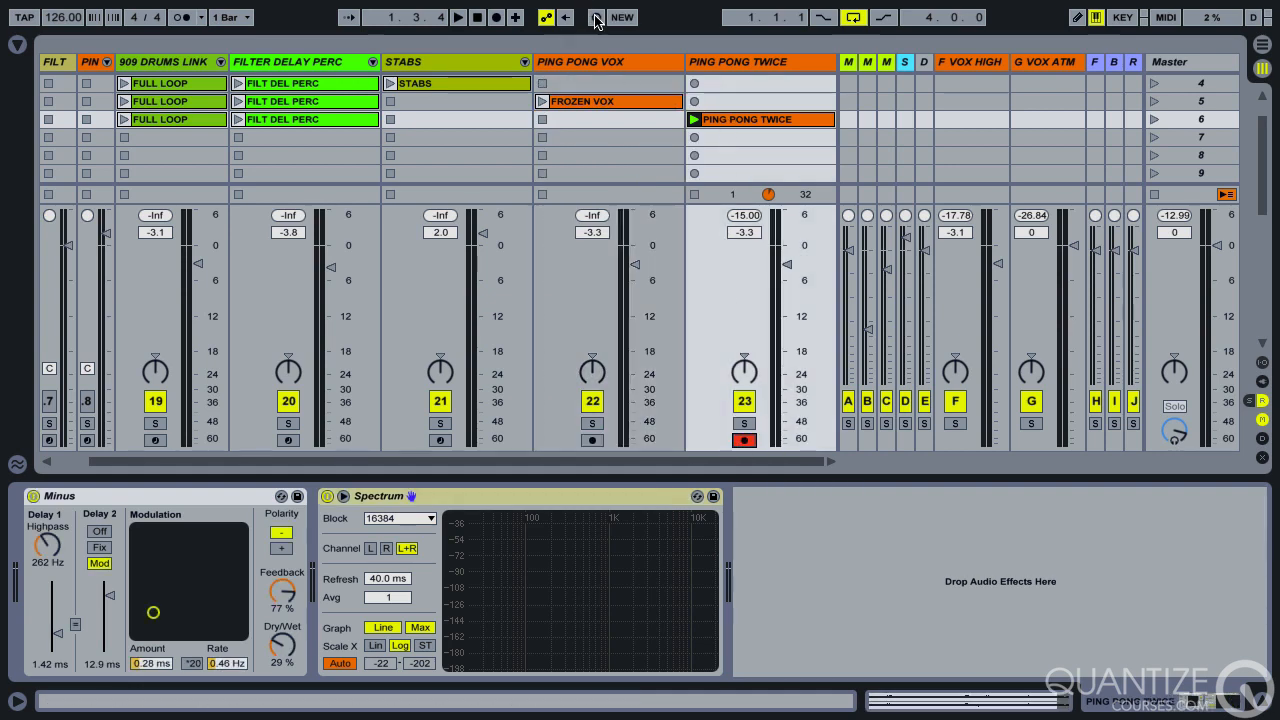
{"action": "key", "text": "ctrl+alt+m"}
{"action": "key", "text": "ctrl+alt+s"}
{"action": "key", "text": "ctrl+alt+s"}
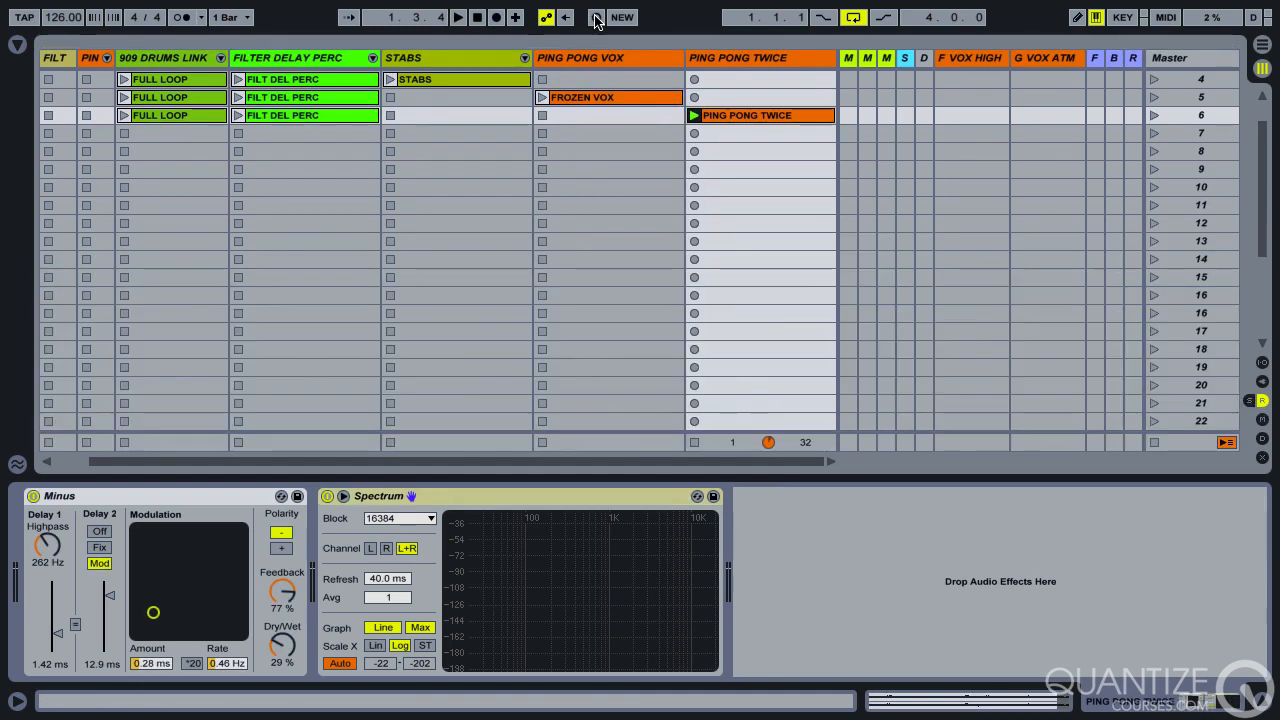
{"action": "key", "text": "ctrl+alt+s"}
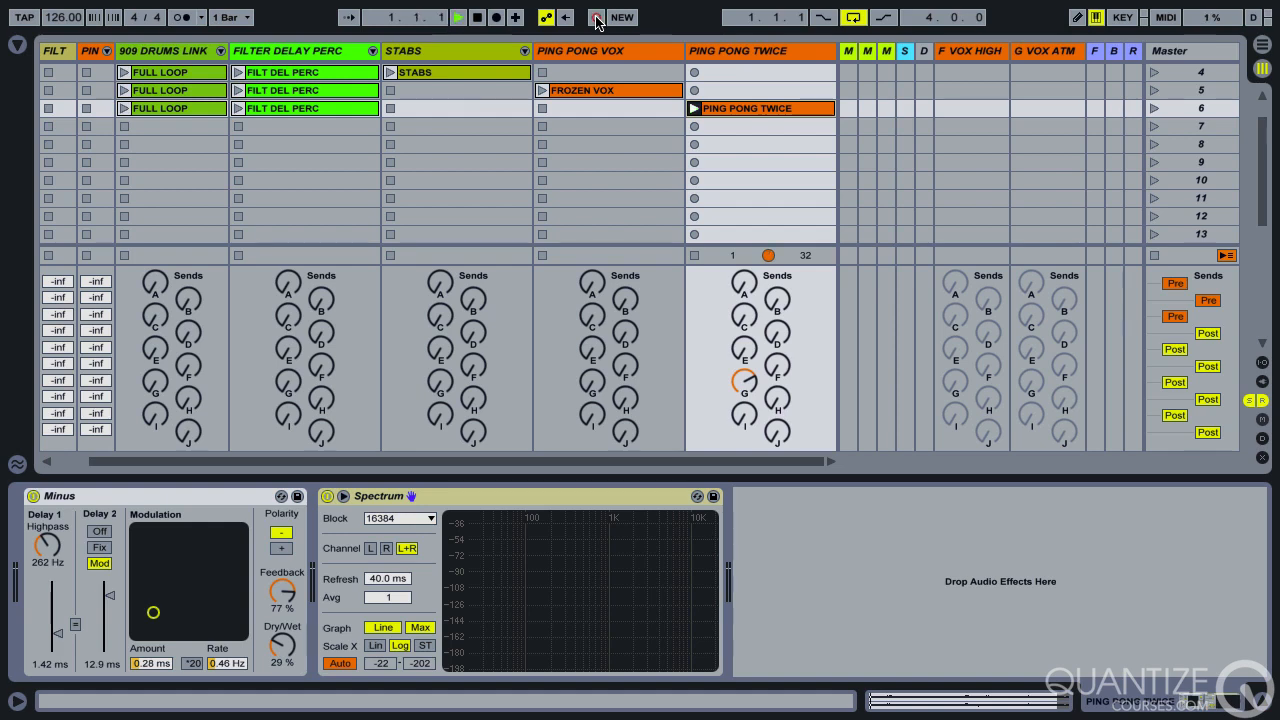
- Try to record a pass of send F automation into the playing PING PONG TWICE clip
{"action": "left_click", "coordinate": [597, 18]}
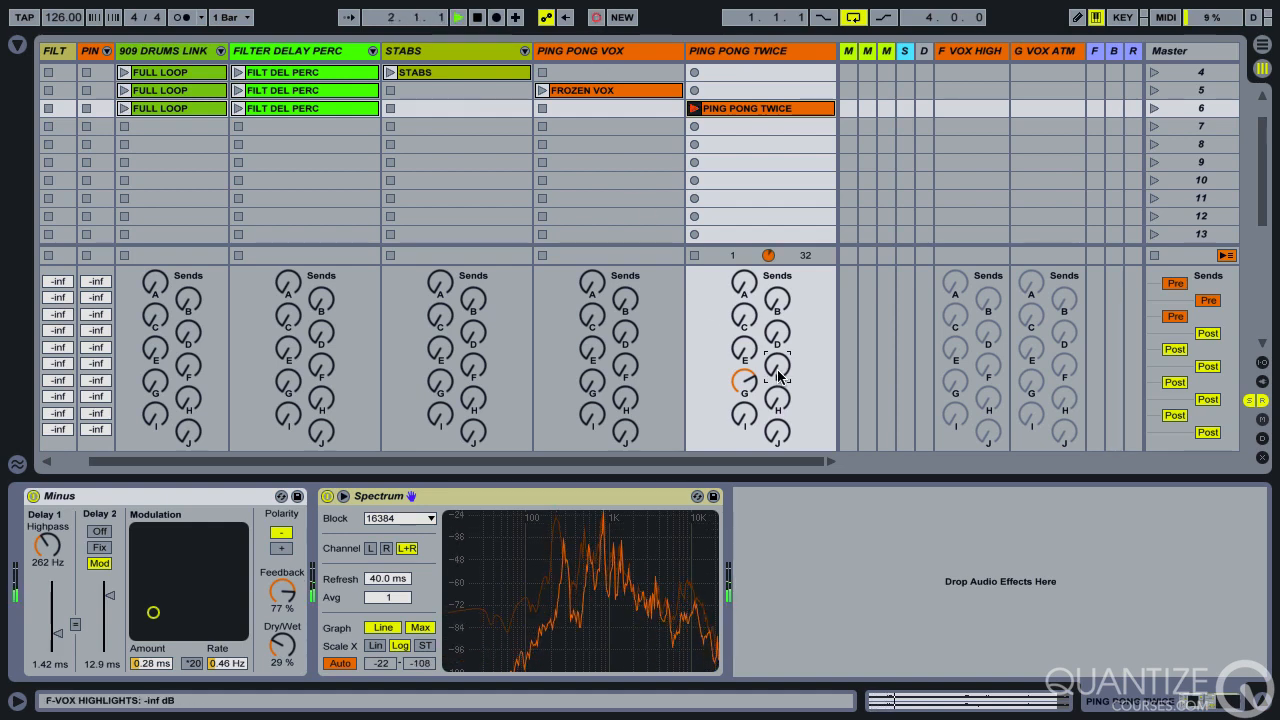
{"action": "left_click_drag", "start_coordinate": [778, 371], "coordinate": [786, 479]}
{"action": "key", "text": "space"}
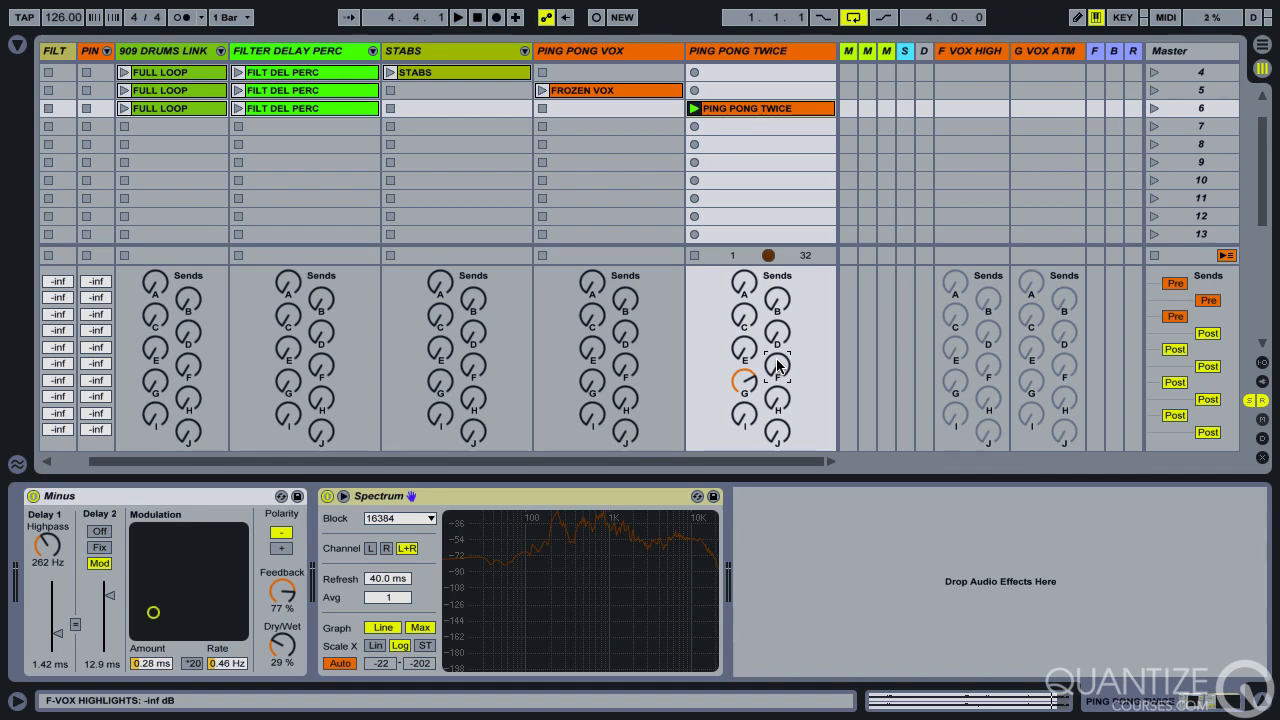
- Record send F moves as automation in the PING PONG TWICE clip, raising the send on selected phrases and returning it to -inf between them
{"action": "left_click", "coordinate": [597, 17]}
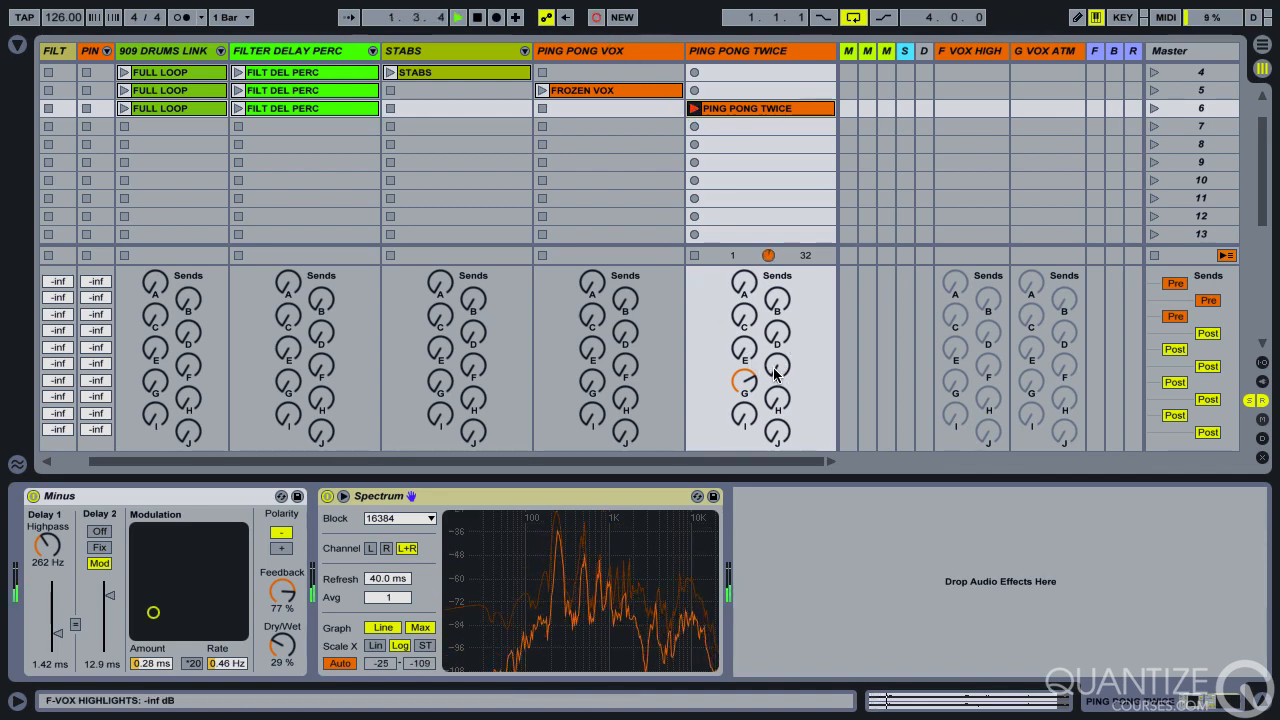
{"action": "left_click_drag", "start_coordinate": [775, 373], "coordinate": [765, 647]}
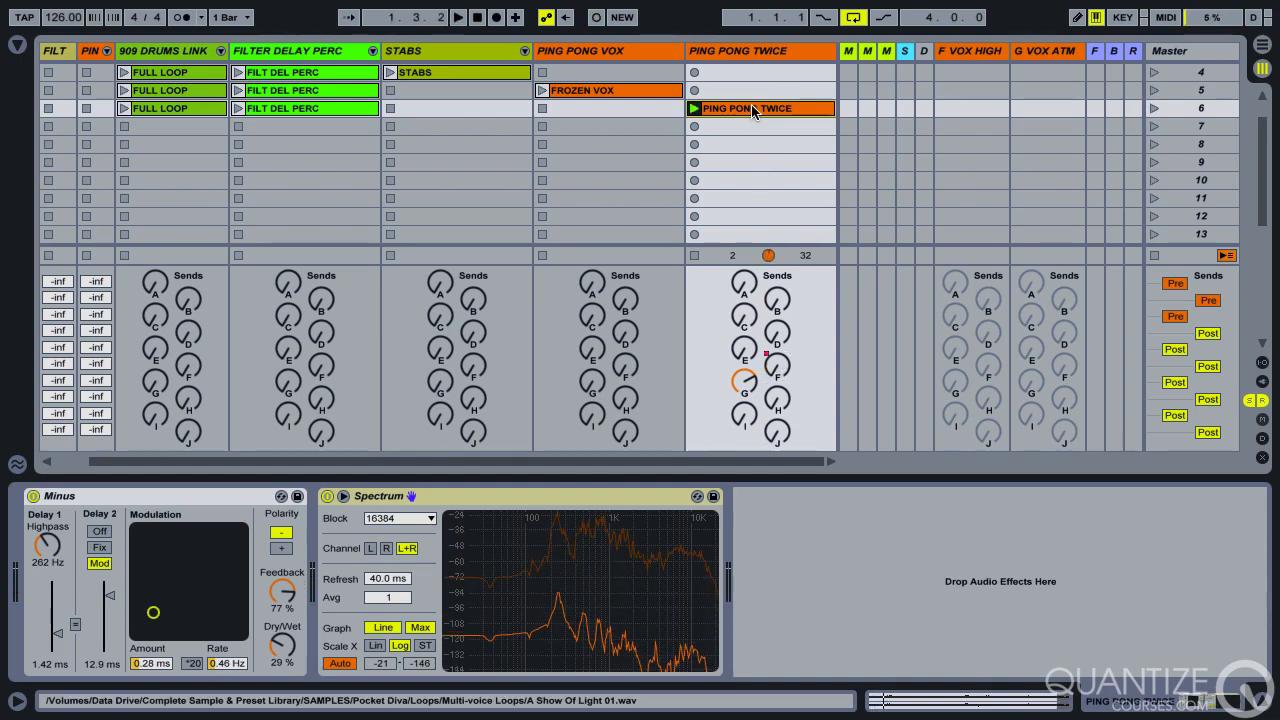
- Edit the F-VOX send envelope in the PING PONG TWICE clip so its last rise at bar 8 holds level to the clip's end
{"action": "left_click", "coordinate": [711, 109]}
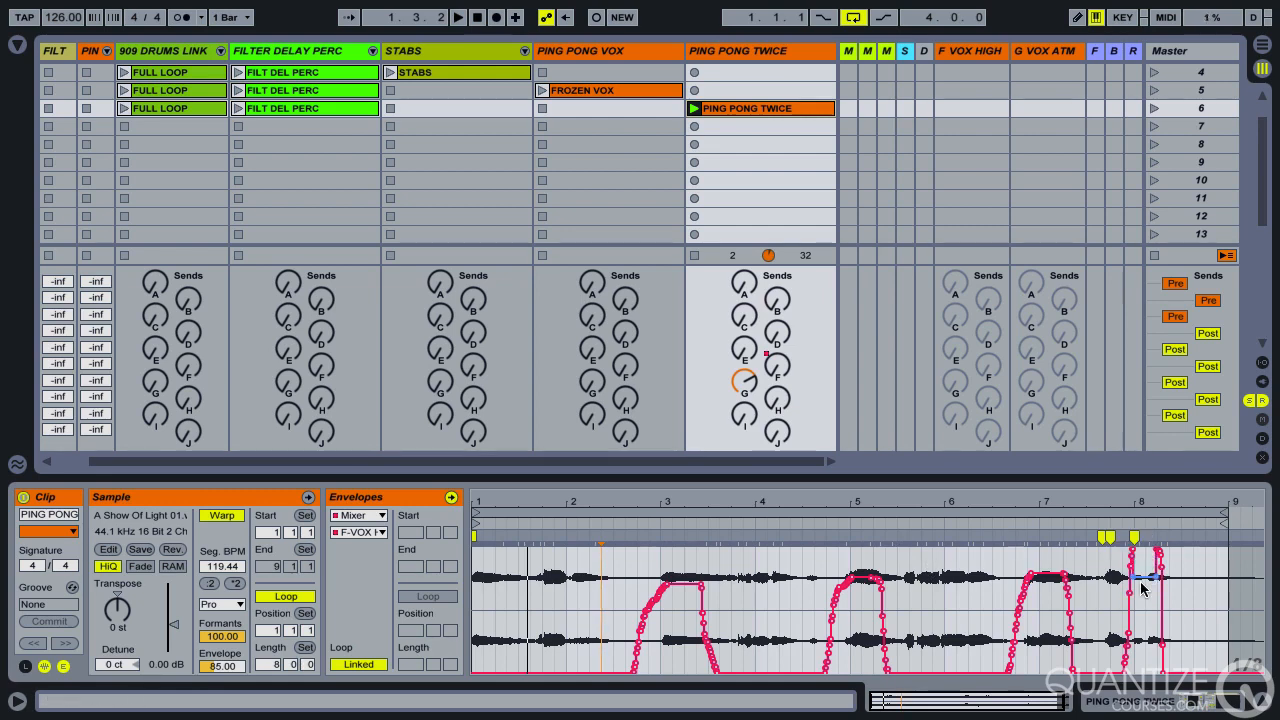
{"action": "left_click", "coordinate": [1136, 587]}
{"action": "left_click_drag", "start_coordinate": [1134, 580], "coordinate": [1132, 663]}
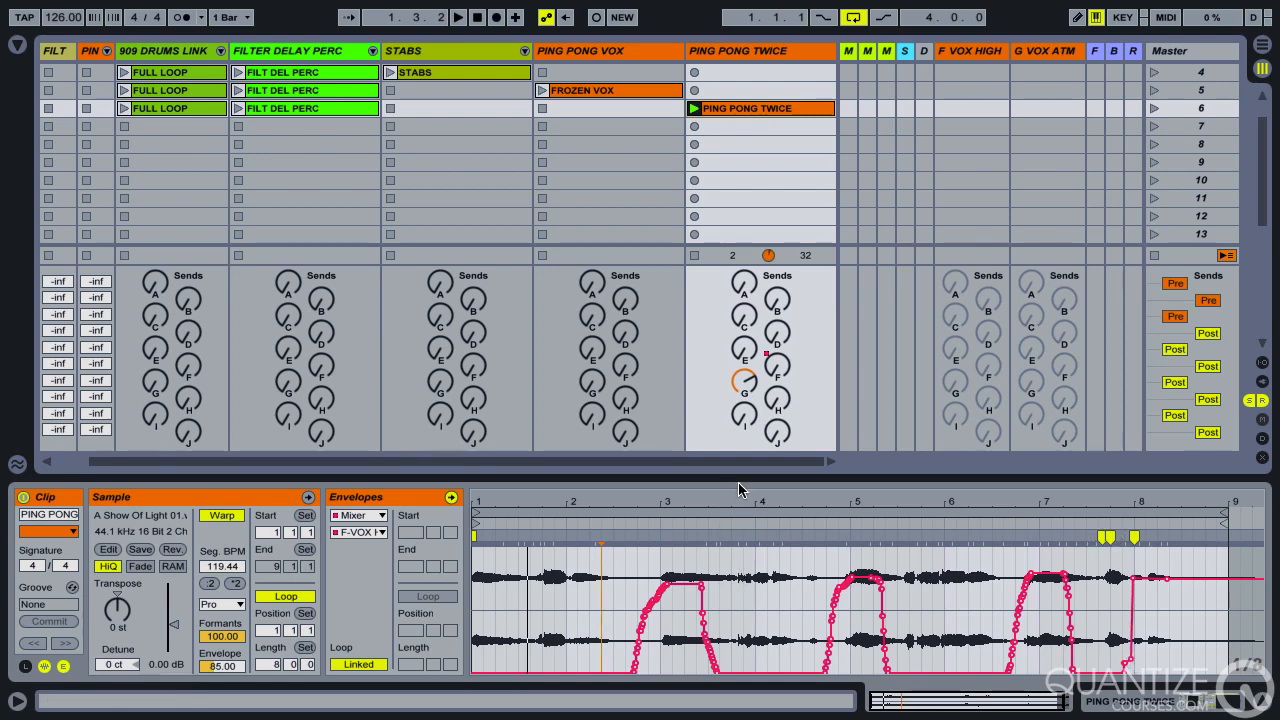
- Examine the send envelope in an enlarged clip view, restore the view's height, and show the F VOX HIGH return's effects
{"action": "left_click_drag", "start_coordinate": [738, 476], "coordinate": [738, 350]}
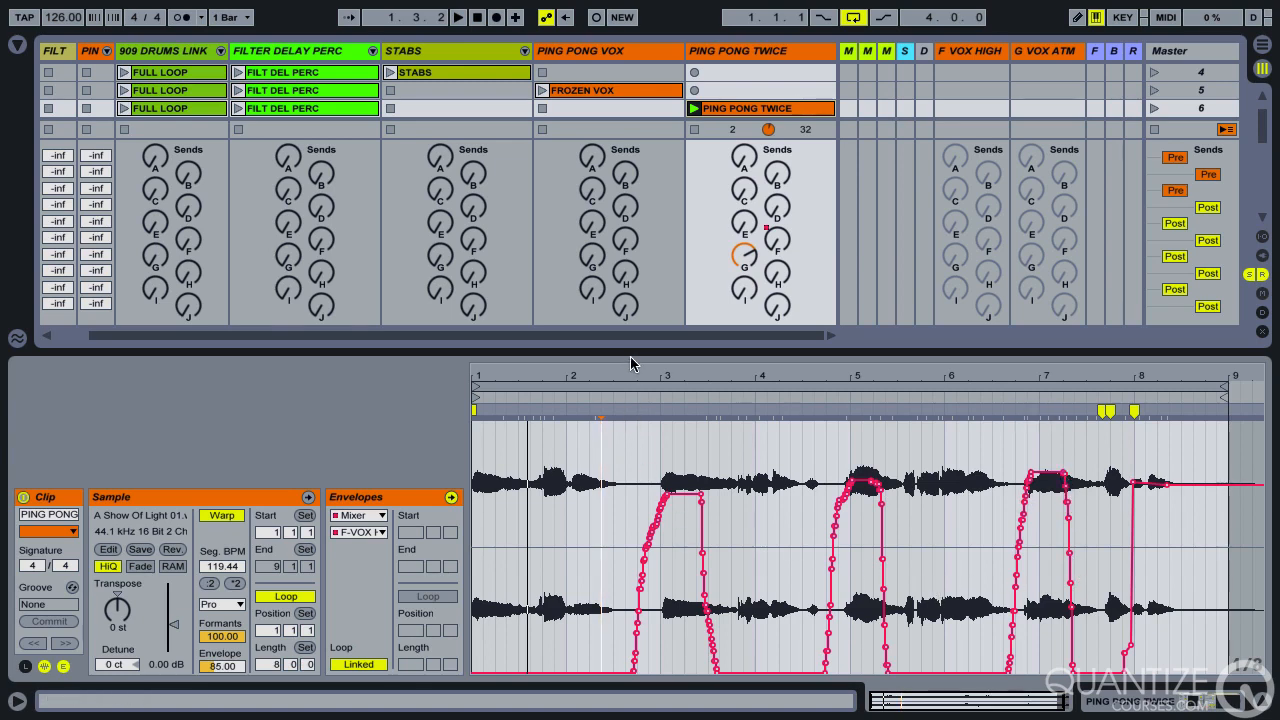
{"action": "left_click_drag", "start_coordinate": [634, 350], "coordinate": [634, 476]}
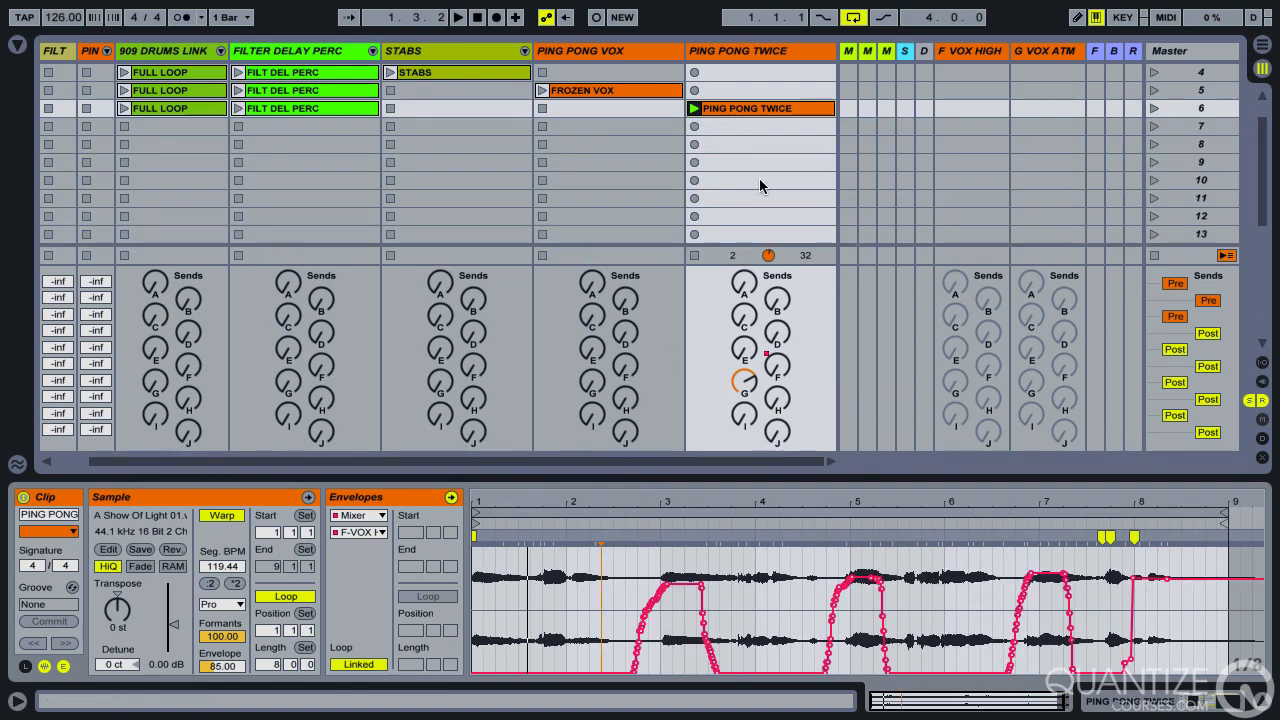
{"action": "left_click", "coordinate": [967, 52]}
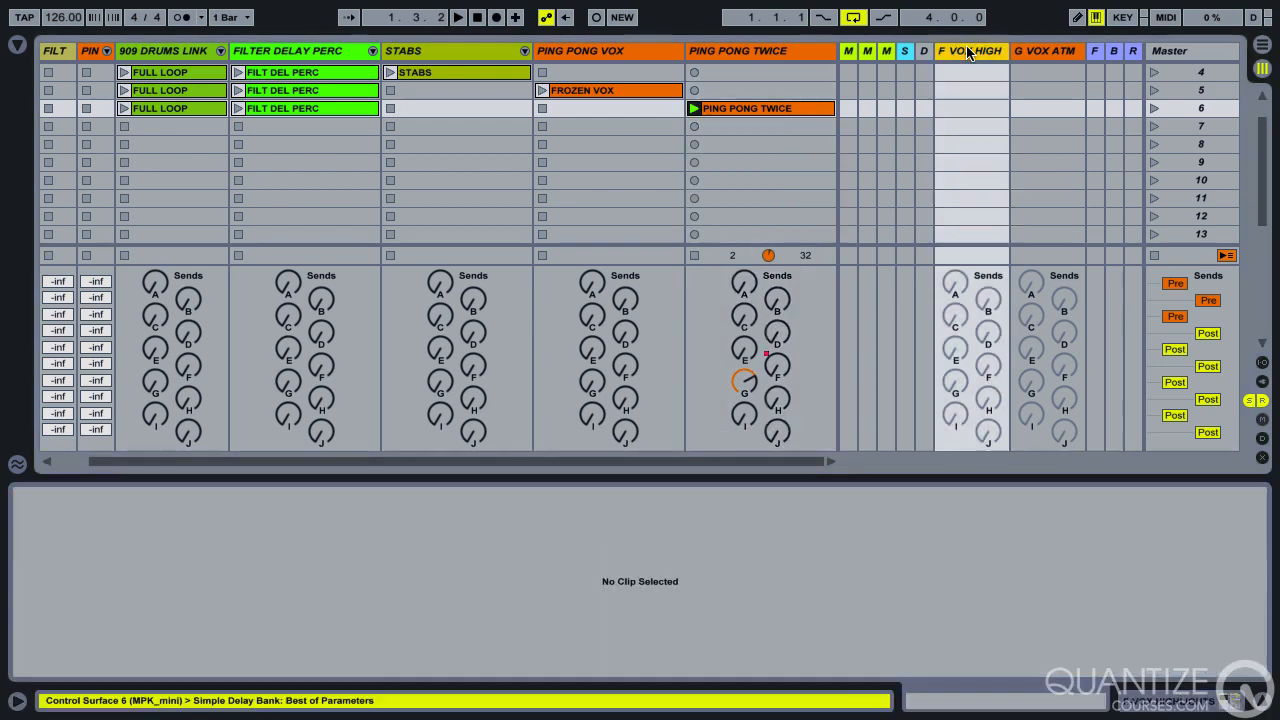
{"action": "left_click", "coordinate": [967, 52]}
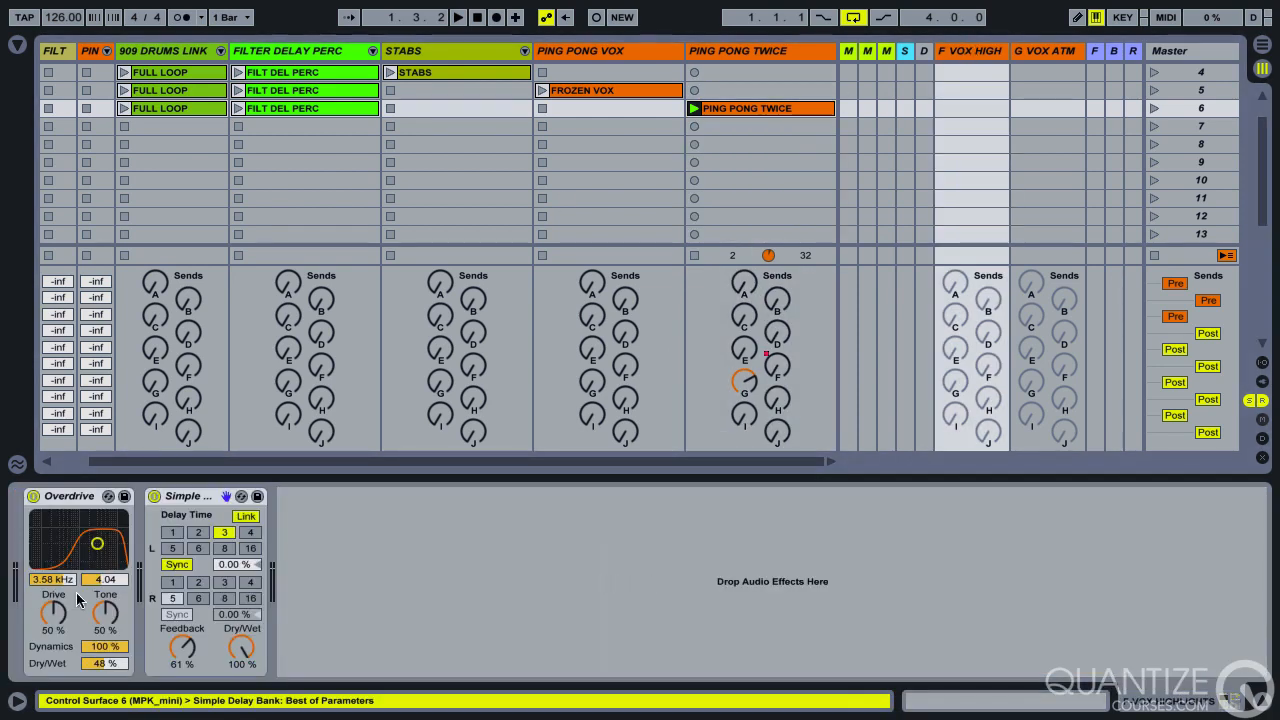